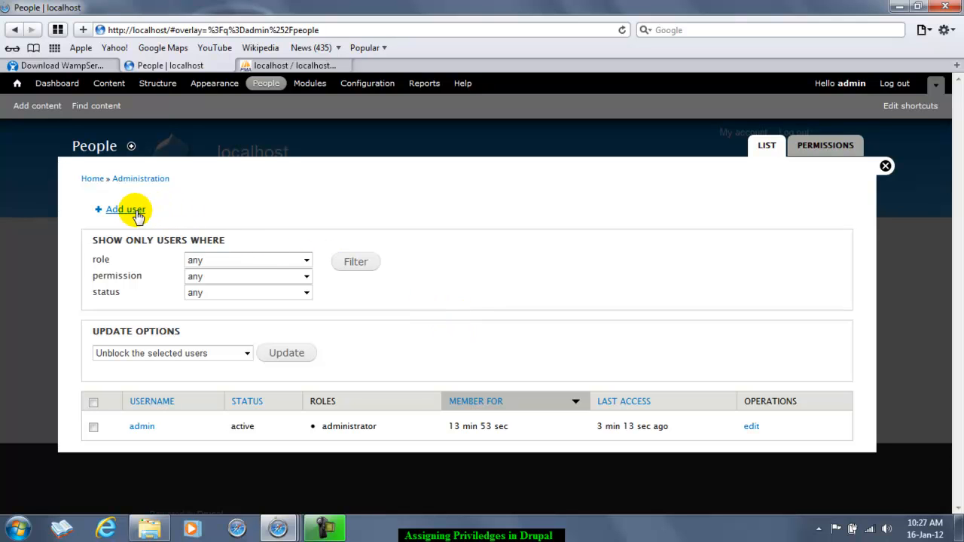
Step: Open the Add user form and scroll down to its Roles section and back up
left_click(126, 210)
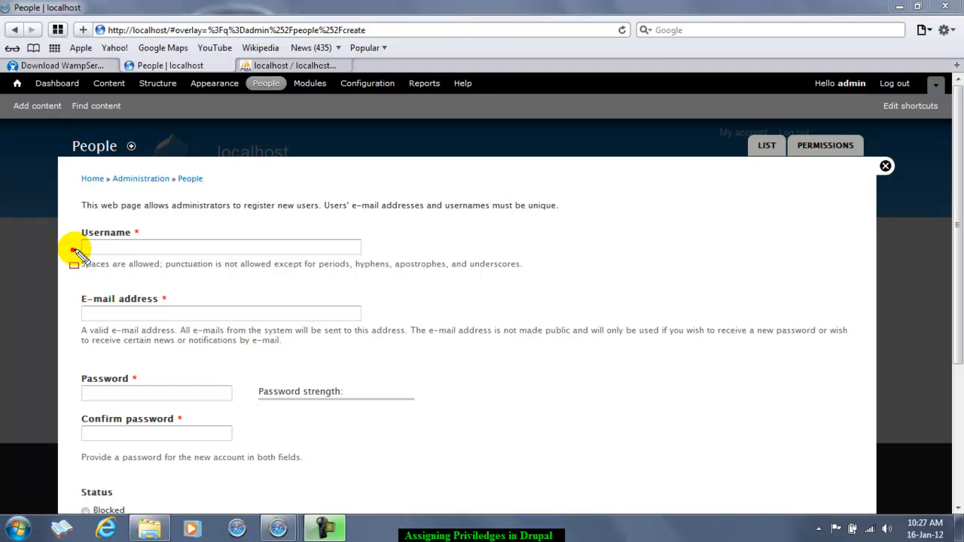
mouse_move(76, 231)
left_mouse_down()
mouse_move(81, 265)
mouse_move(377, 269)
left_mouse_up()
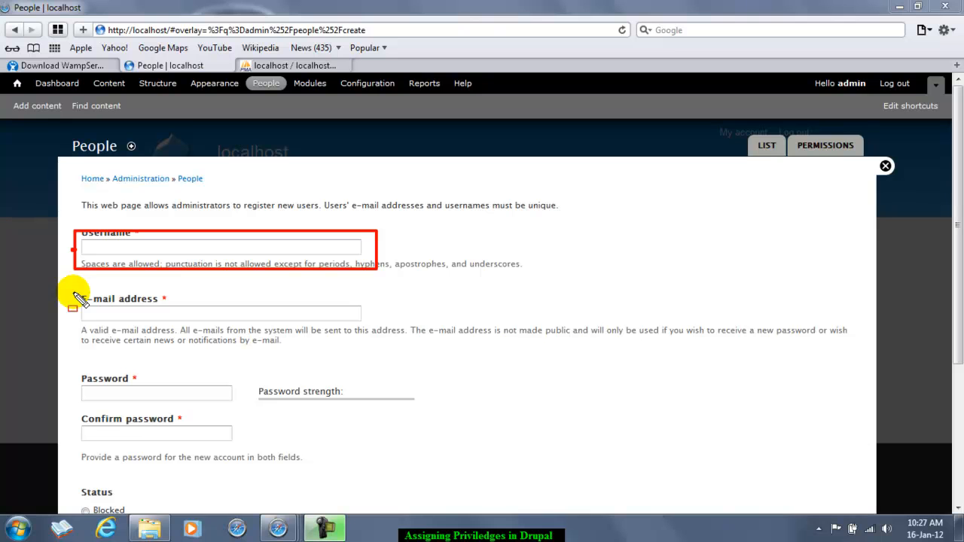
key("Escape")
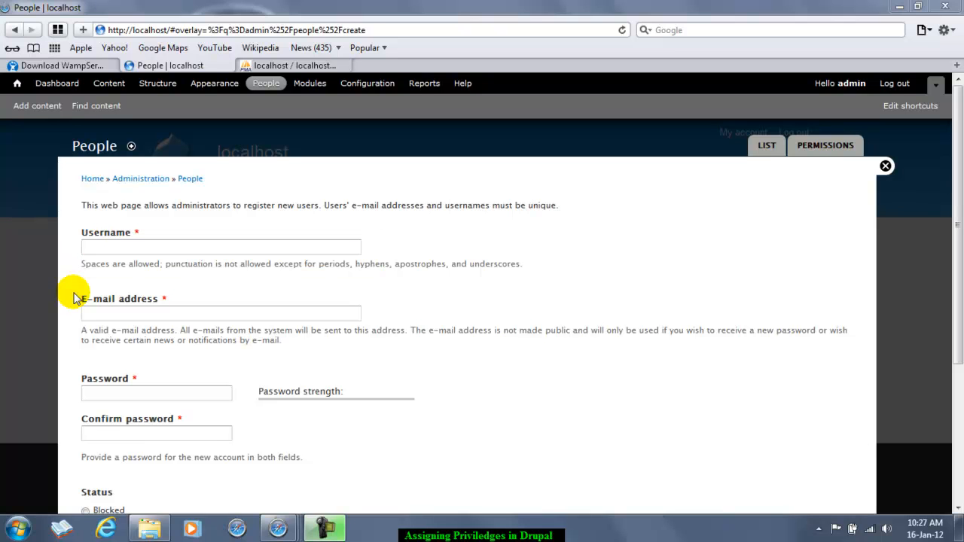
key("ctrl+shift+d")
mouse_move(71, 285)
left_mouse_down()
mouse_move(123, 326)
mouse_move(266, 346)
mouse_move(391, 339)
left_mouse_up()
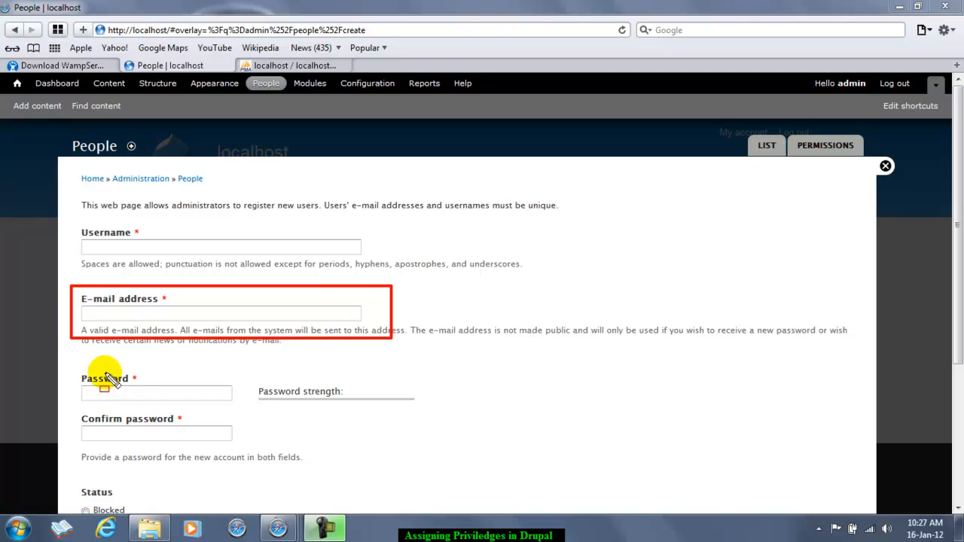
mouse_move(71, 367)
left_mouse_down()
mouse_move(71, 452)
mouse_move(394, 454)
mouse_move(263, 441)
mouse_move(248, 452)
left_mouse_up()
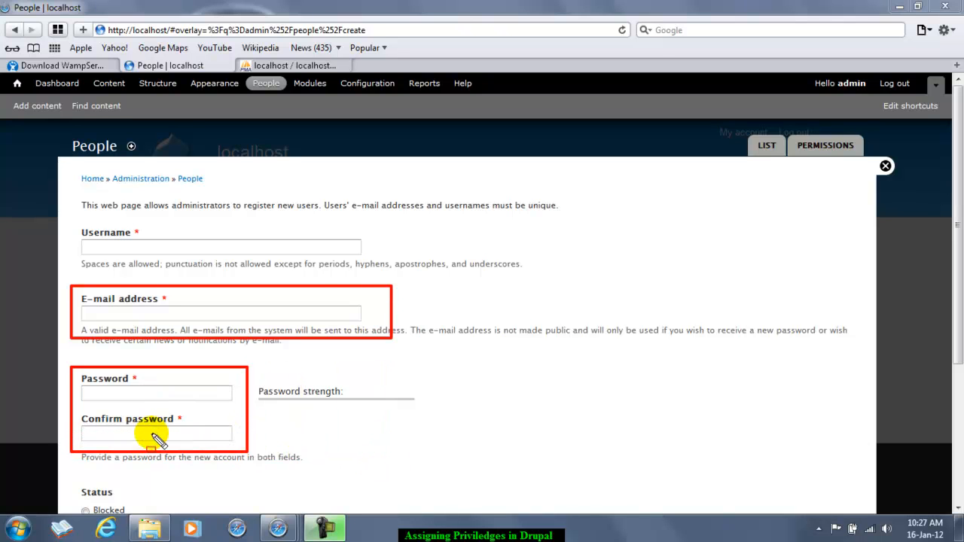
key("Escape")
left_click(957, 508)
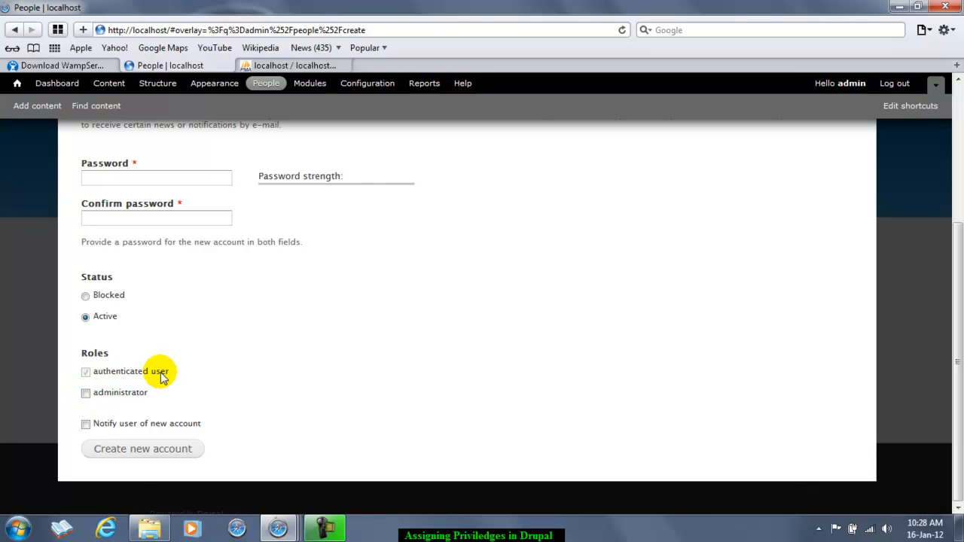
scroll(367, 343, "up", 5)
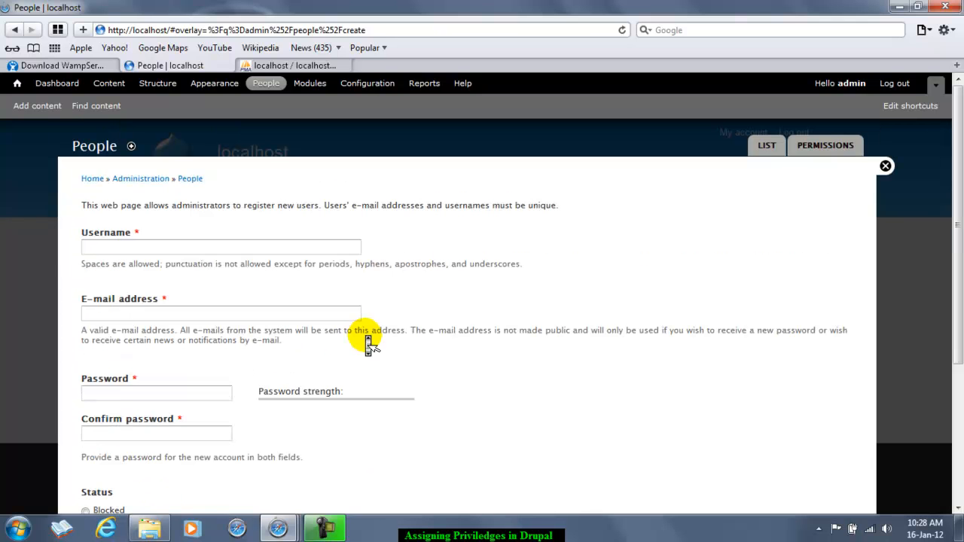
Step: Enter the username NewUser and the new user's e-mail address
left_click(146, 250)
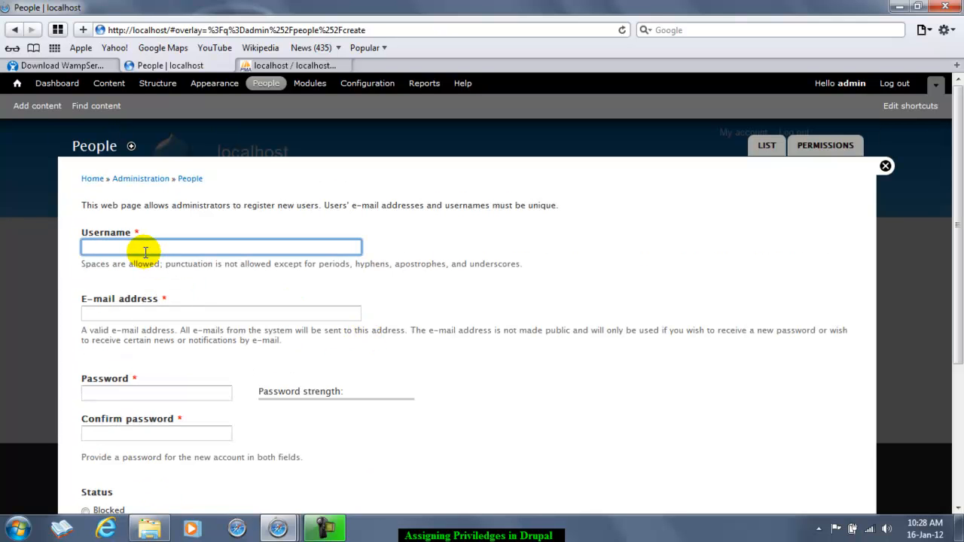
type("NewUser")
left_click(132, 316)
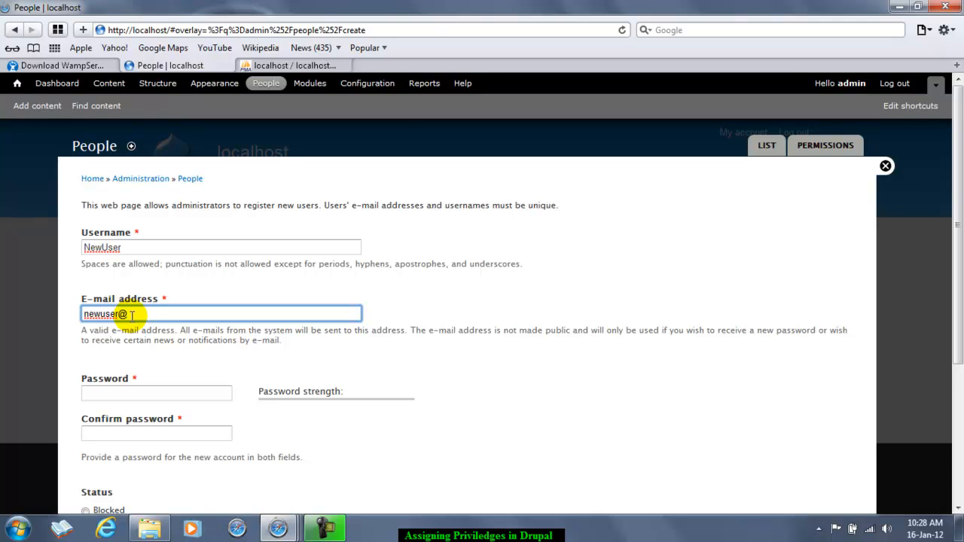
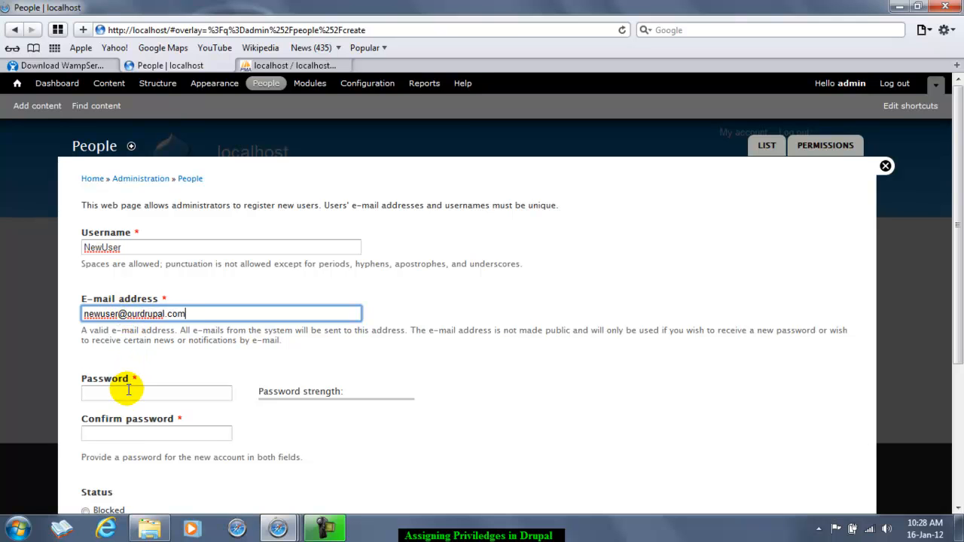
Step: Enter the account password and its matching confirmation, then scroll to the form's end
left_click(126, 394)
type("pas")
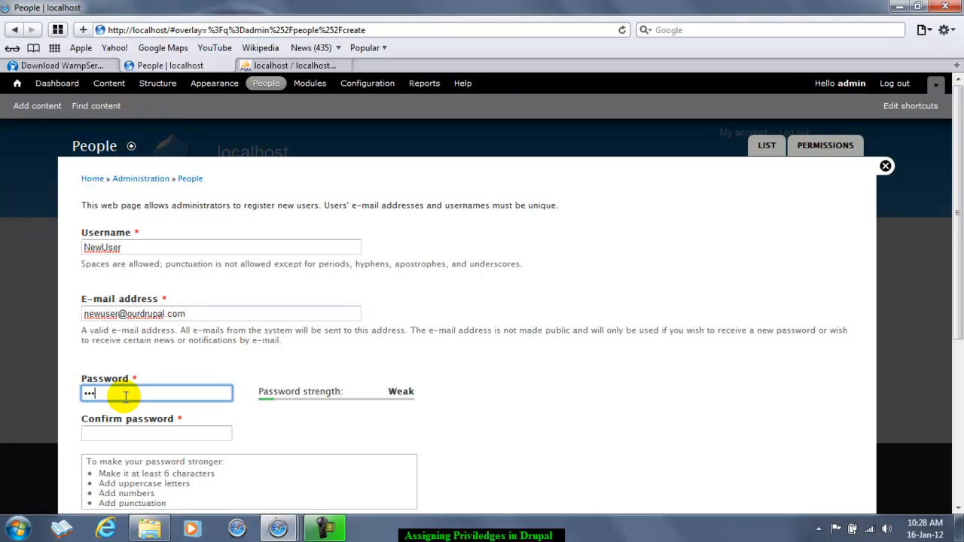
type("user")
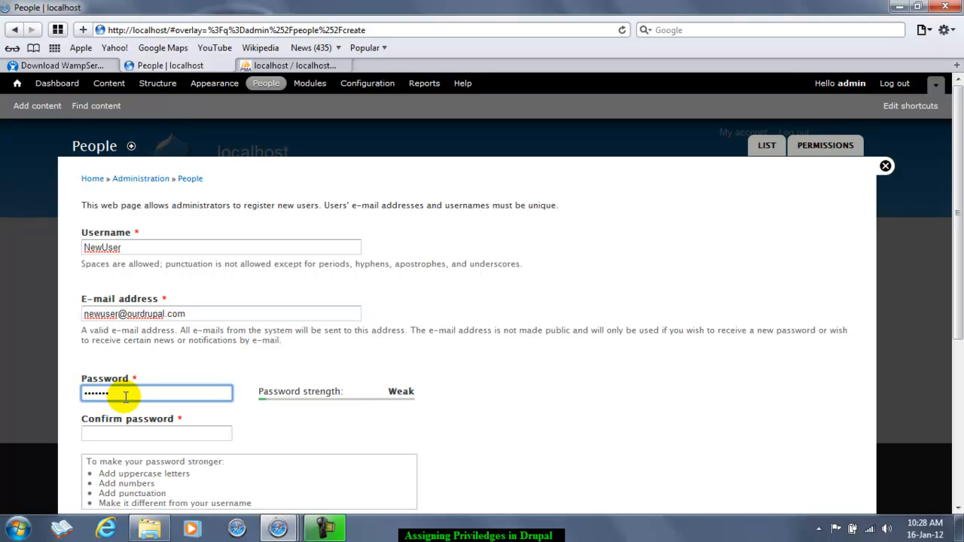
type("12")
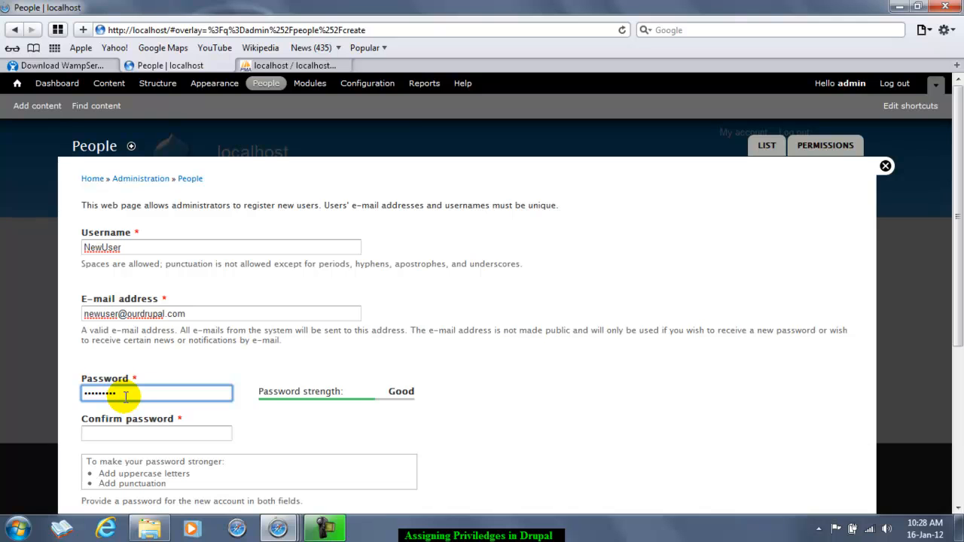
key("BackSpace")
key("BackSpace")
left_click(124, 433)
type("newus")
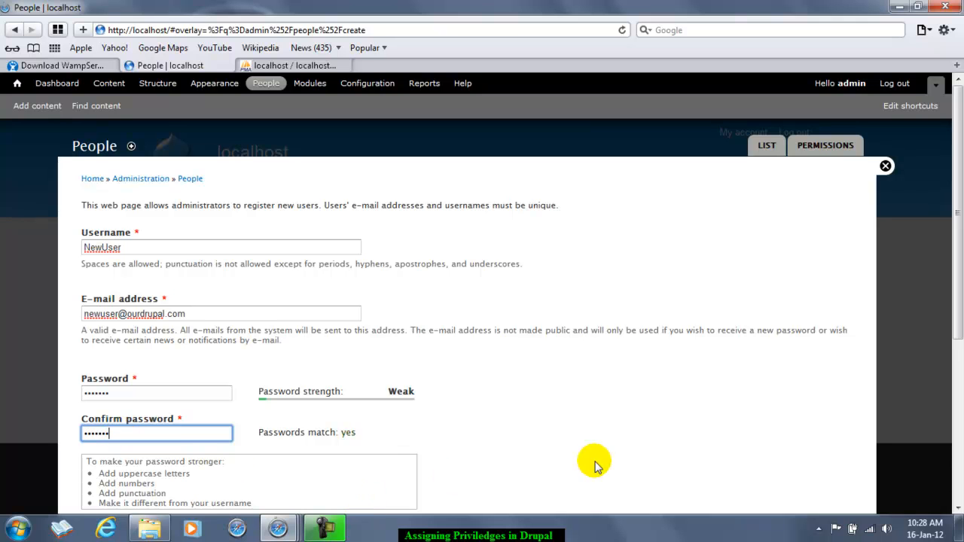
scroll(958, 508, "down", 3)
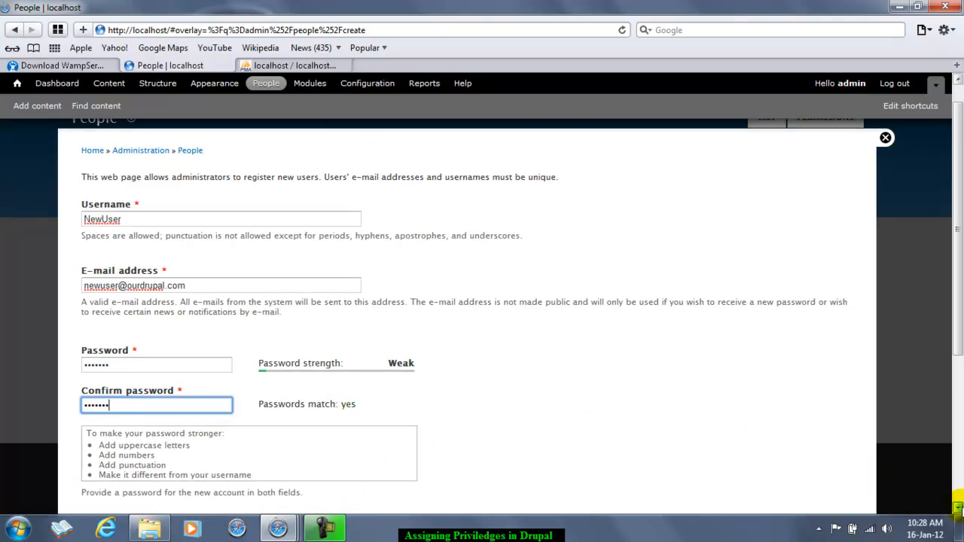
left_click(958, 509)
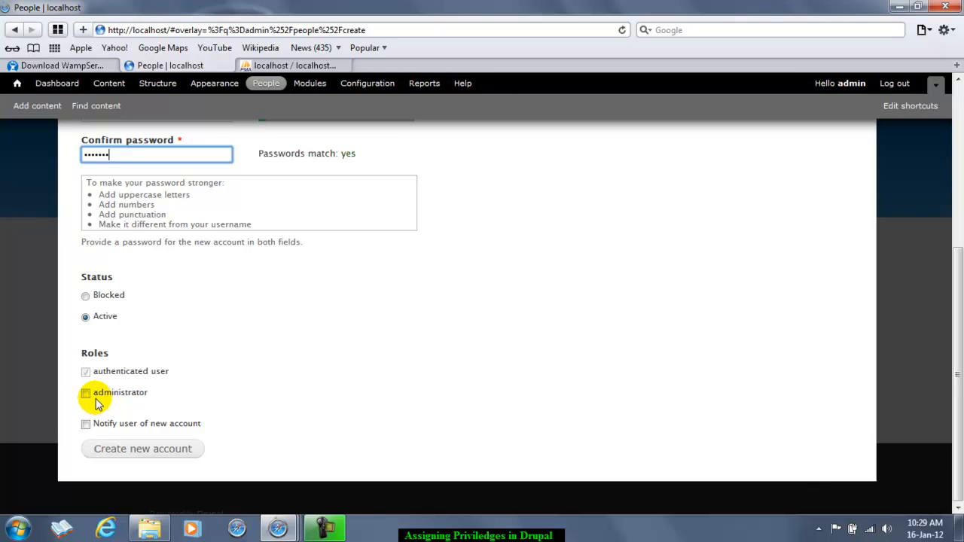
Step: Create the NewUser account and open it for editing from the People list
left_click(109, 455)
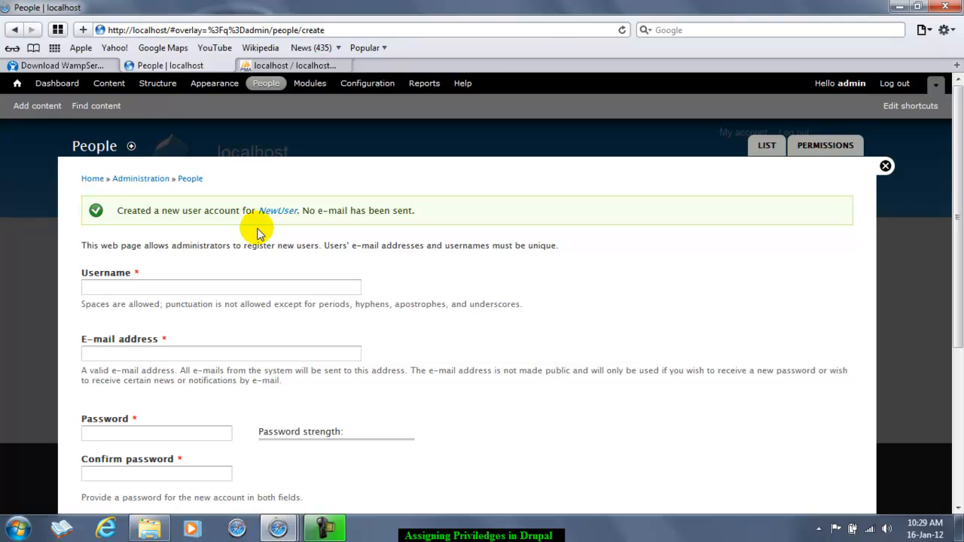
left_click(767, 146)
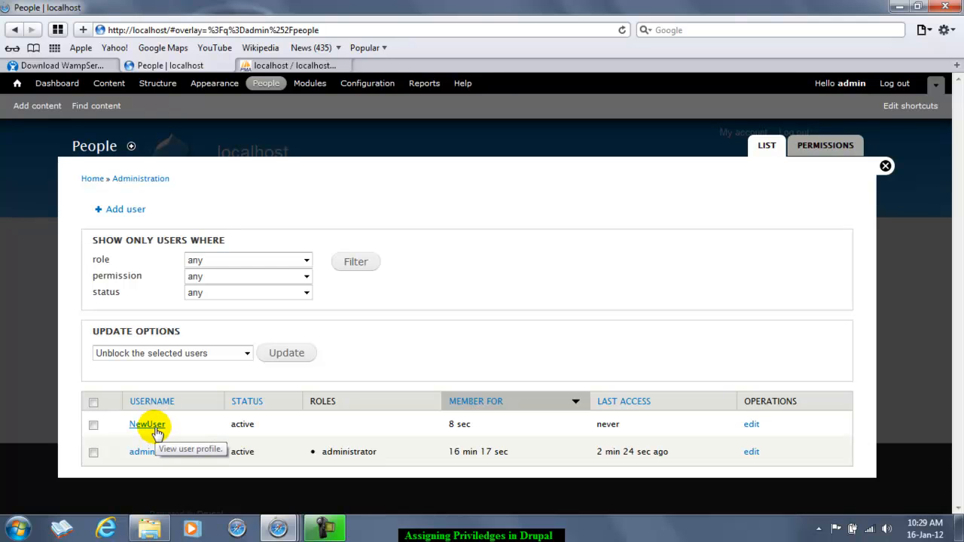
left_click(752, 426)
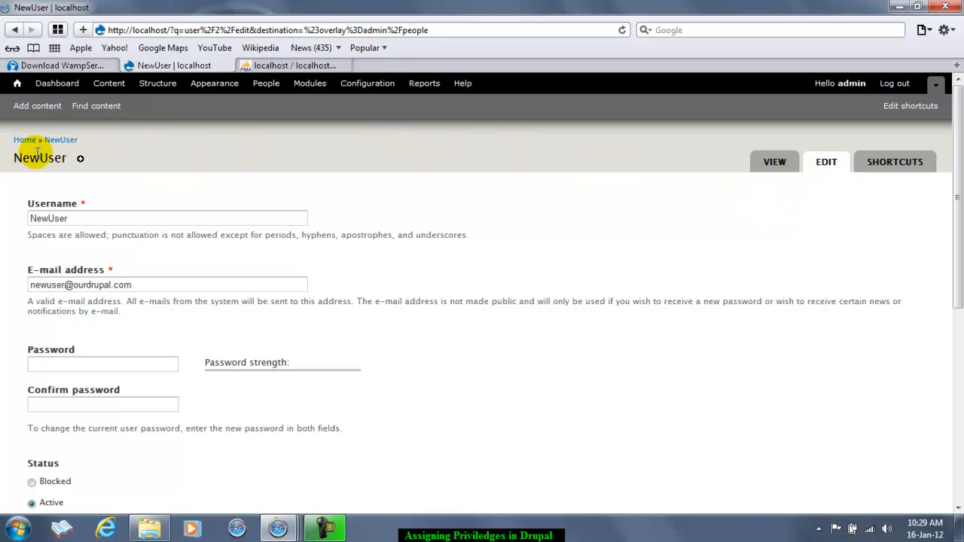
Step: View NewUser's profile page, then go back to the People list
left_click(67, 145)
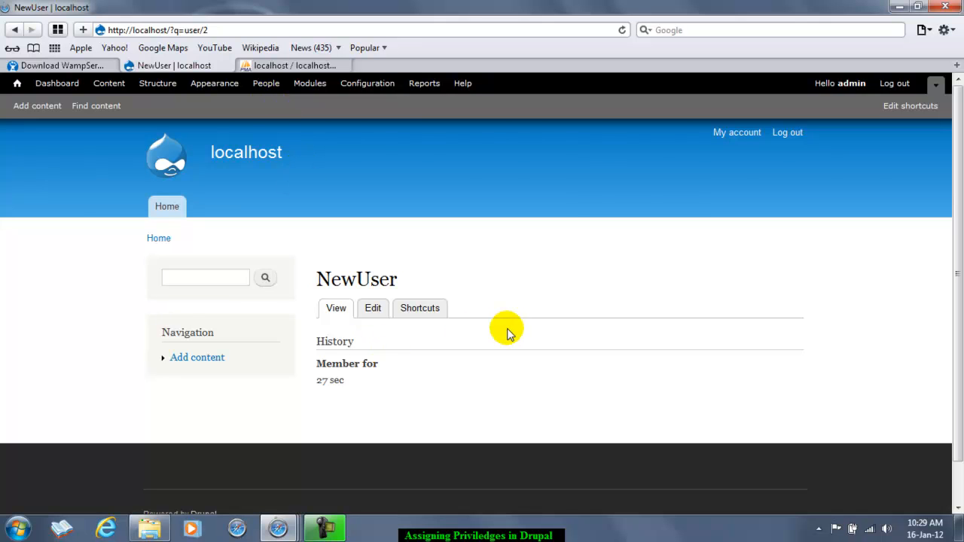
left_click(269, 85)
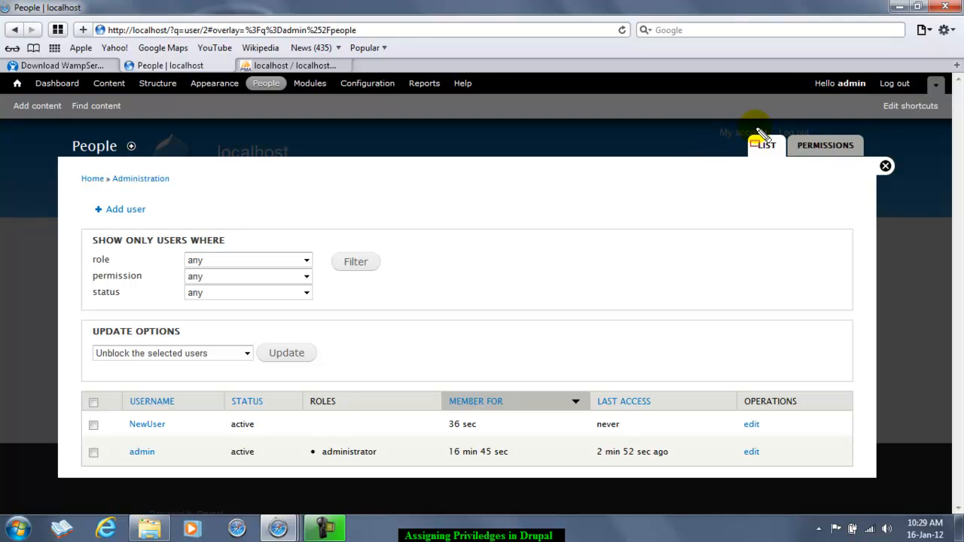
Step: Open the Permissions page and toggle Administer blocks for the administrator and authenticated user roles
mouse_move(787, 129)
left_mouse_down()
mouse_move(802, 147)
mouse_move(871, 163)
left_mouse_up()
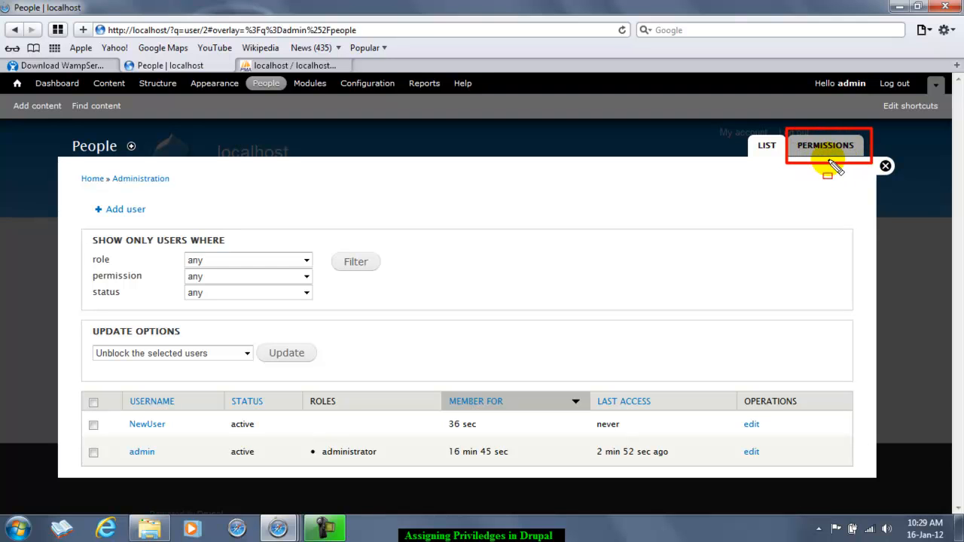
key("Escape")
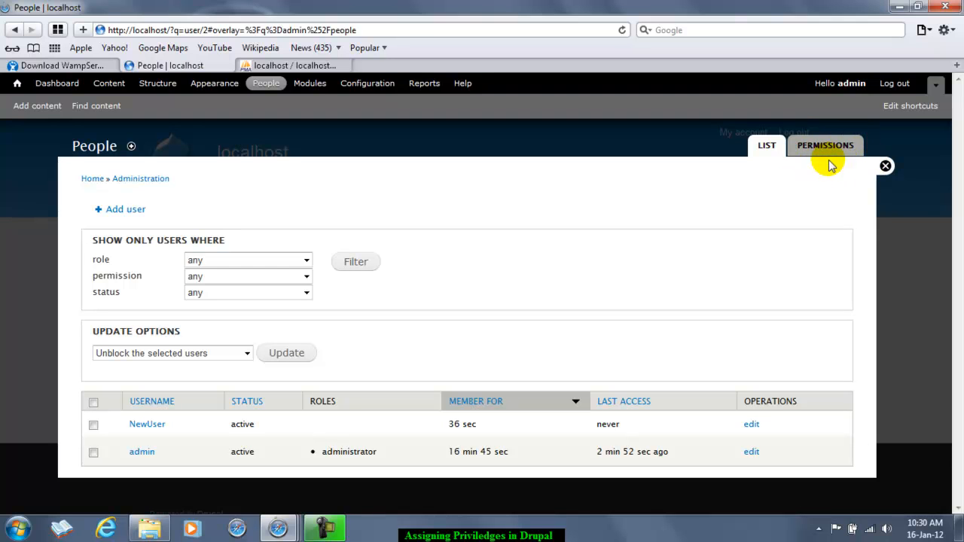
left_click(826, 152)
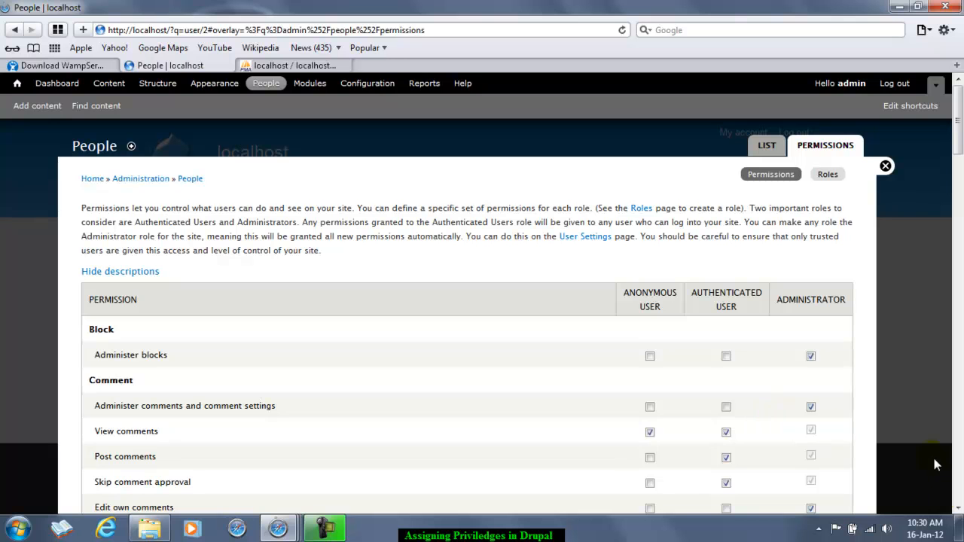
left_click(958, 508)
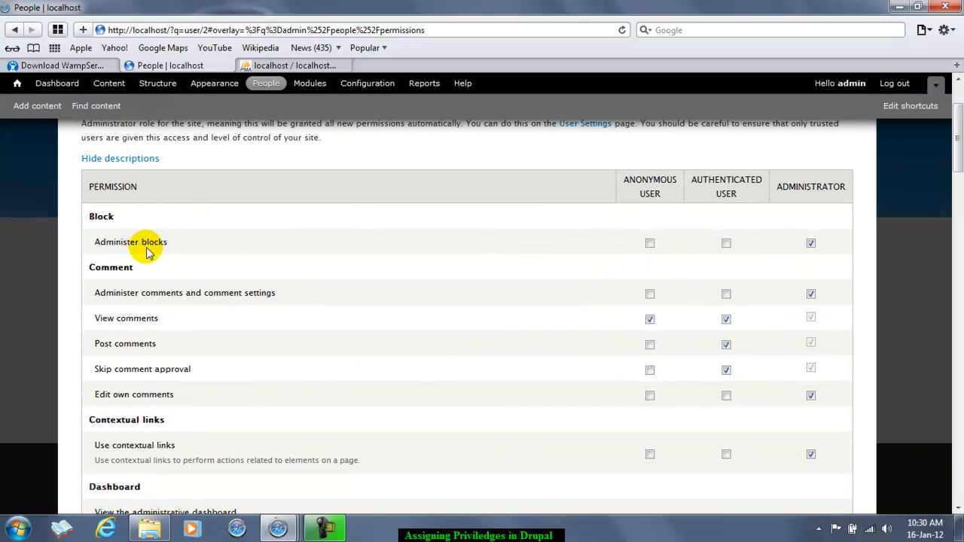
left_click(810, 244)
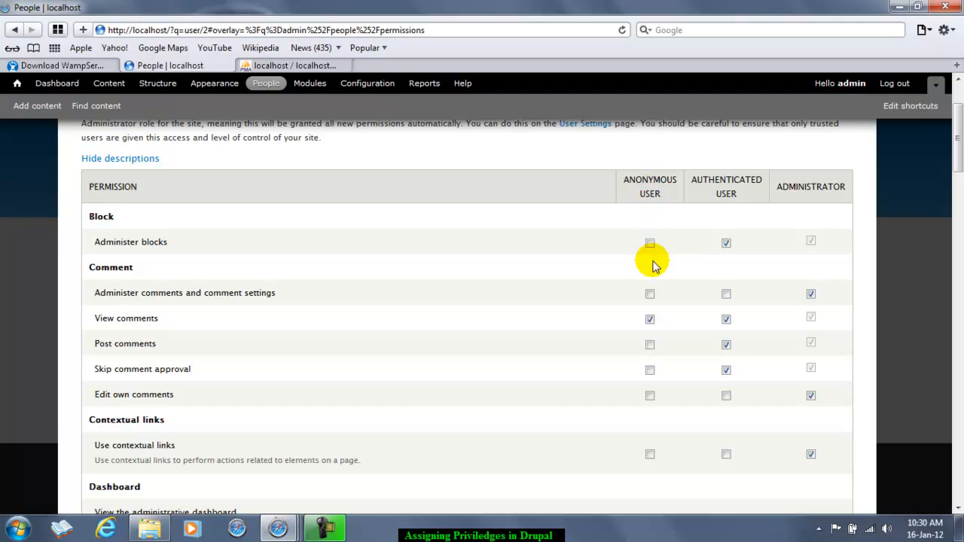
left_click(650, 319)
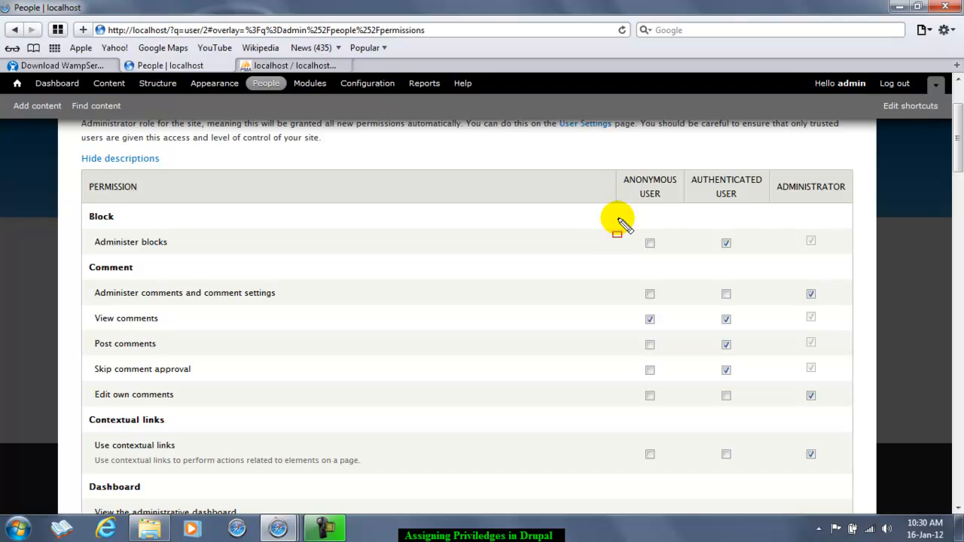
mouse_move(616, 183)
left_mouse_down()
mouse_move(650, 169)
mouse_move(672, 183)
mouse_move(665, 301)
mouse_move(623, 338)
mouse_move(623, 505)
left_mouse_up()
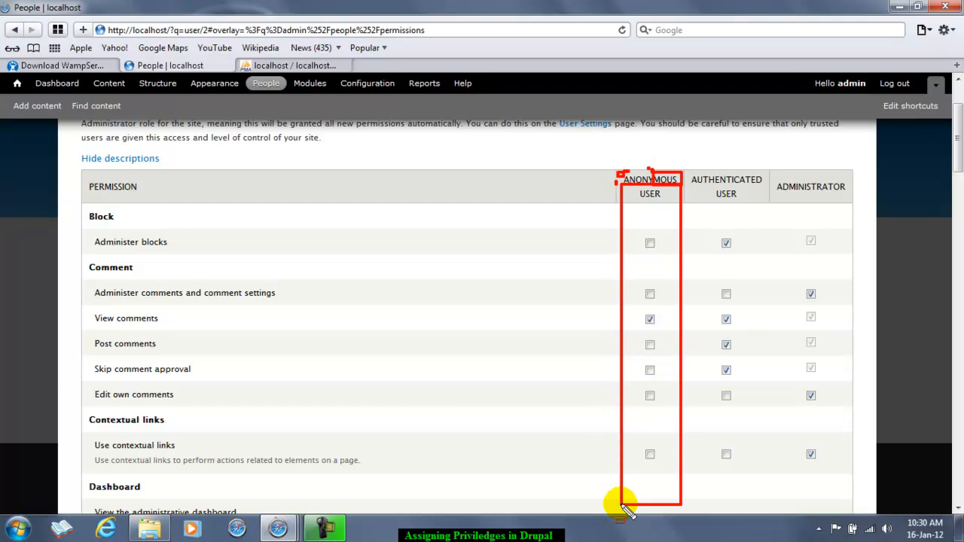
key("Escape")
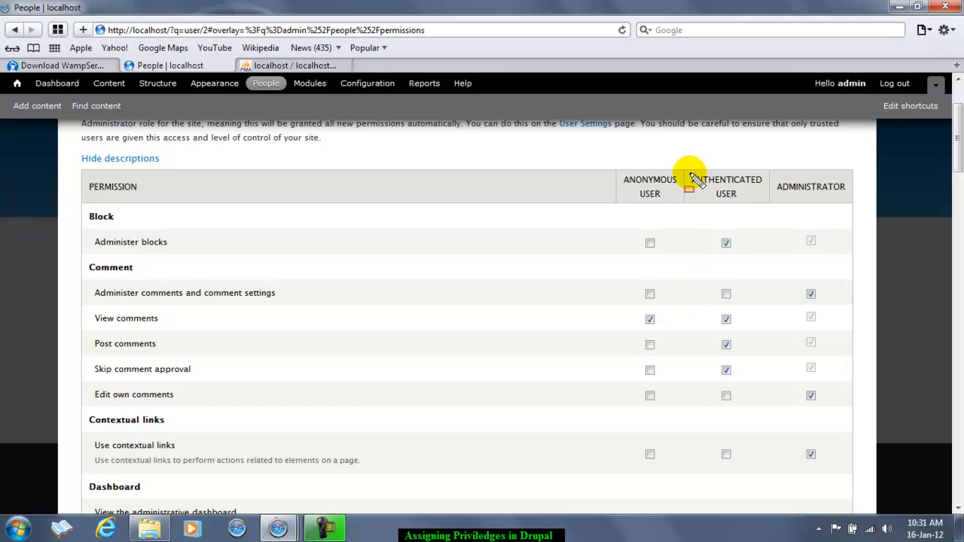
left_click_drag(685, 170, 754, 186)
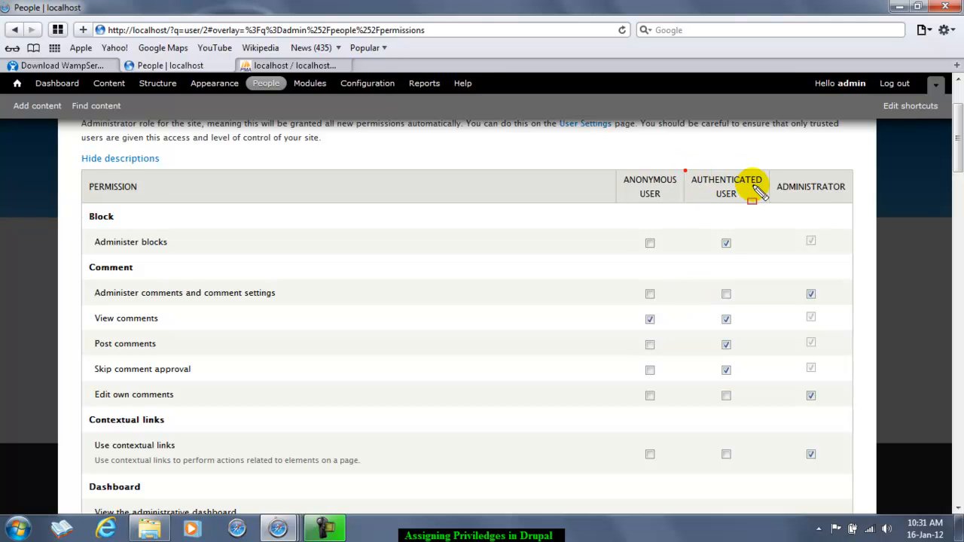
left_click(754, 185)
left_click(733, 193)
left_click(729, 180)
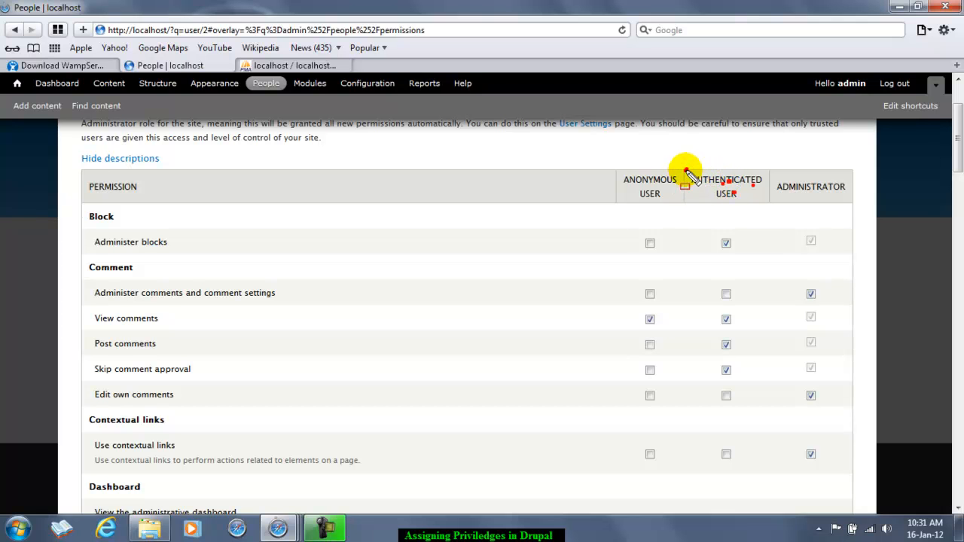
mouse_move(686, 171)
left_mouse_down()
mouse_move(695, 189)
mouse_move(766, 221)
mouse_move(765, 510)
left_mouse_up()
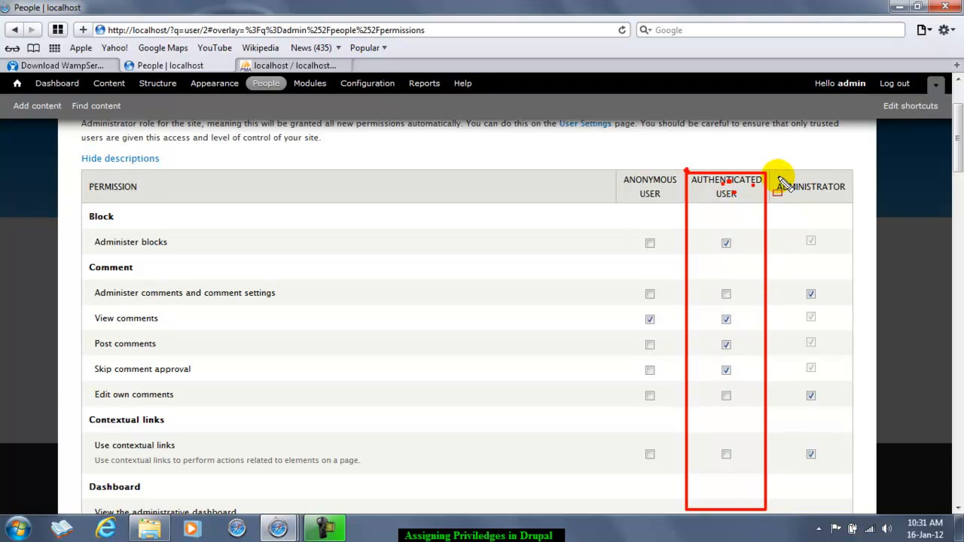
key("Escape")
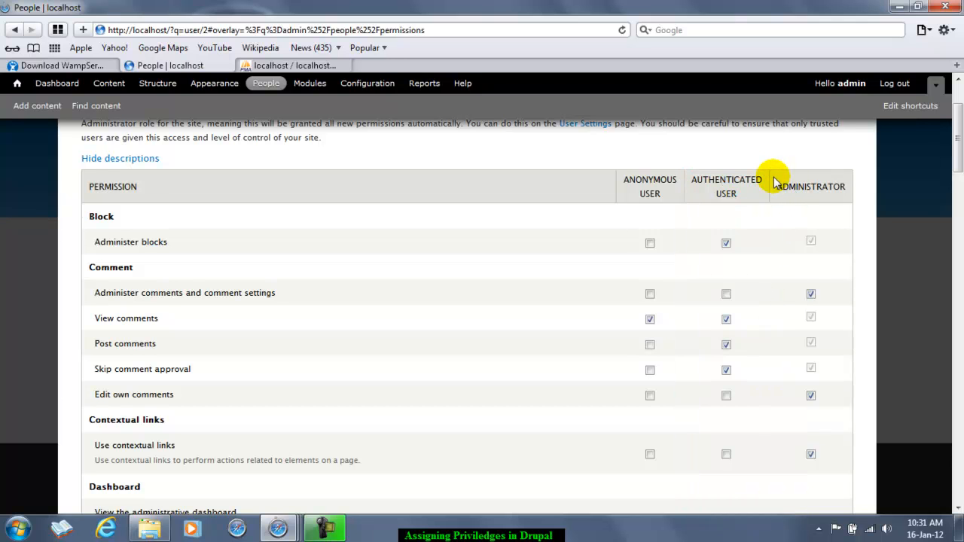
mouse_move(776, 183)
left_mouse_down()
mouse_move(829, 254)
mouse_move(837, 487)
left_mouse_up()
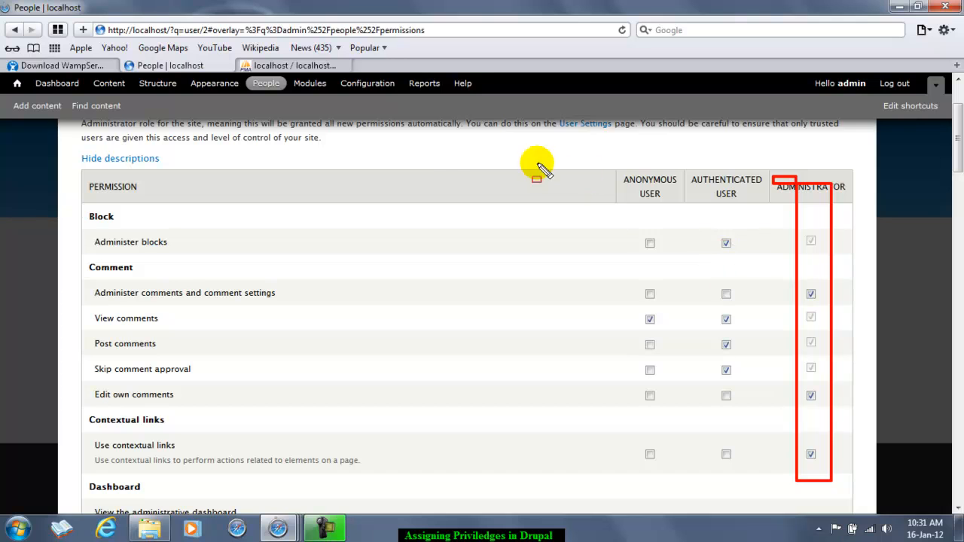
key("Escape")
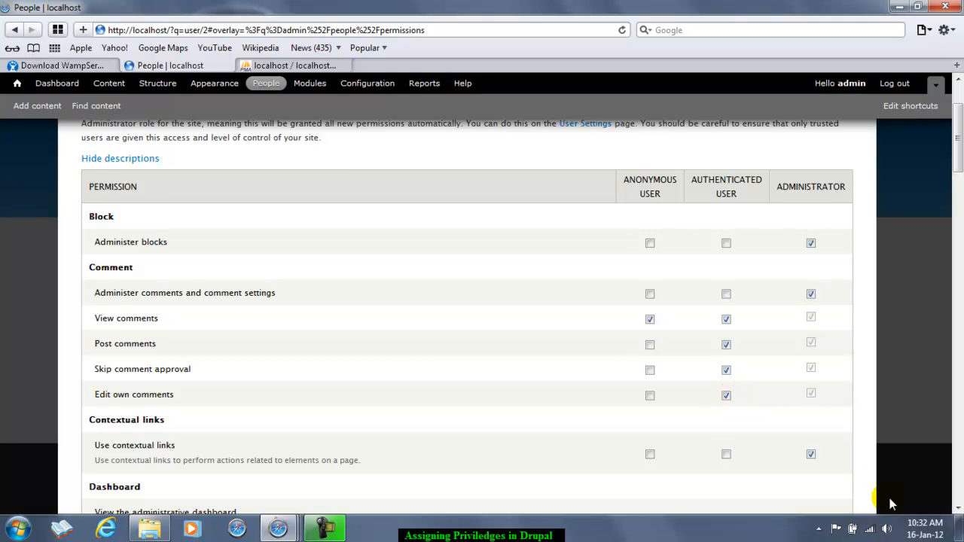
Step: Scroll further down the permissions table to the text format permissions
left_click(958, 508)
left_click(959, 509)
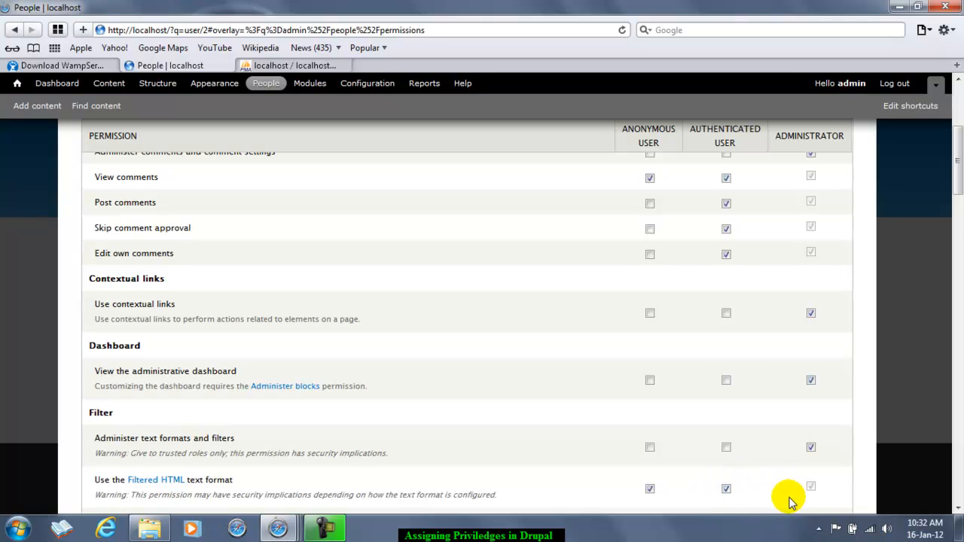
Step: Remove View published content from the anonymous user role
left_click(959, 509)
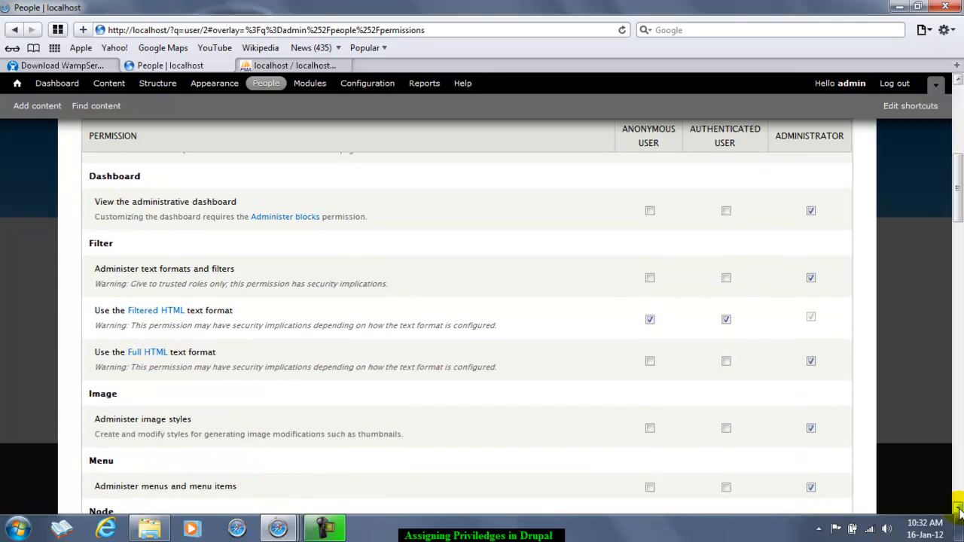
left_click(959, 509)
left_click(959, 509)
left_click(959, 509)
left_click(959, 509)
left_click(959, 509)
left_click(959, 509)
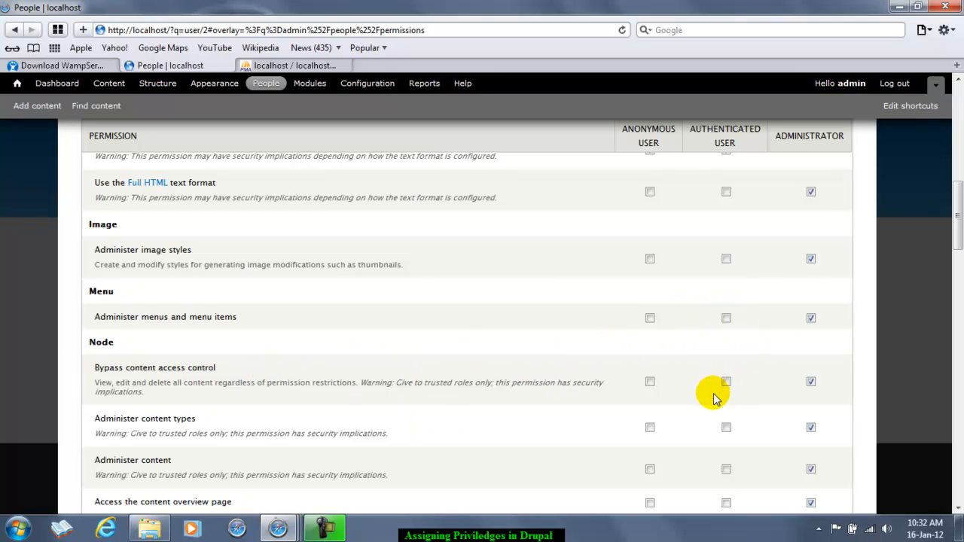
left_click_drag(958, 509, 958, 509)
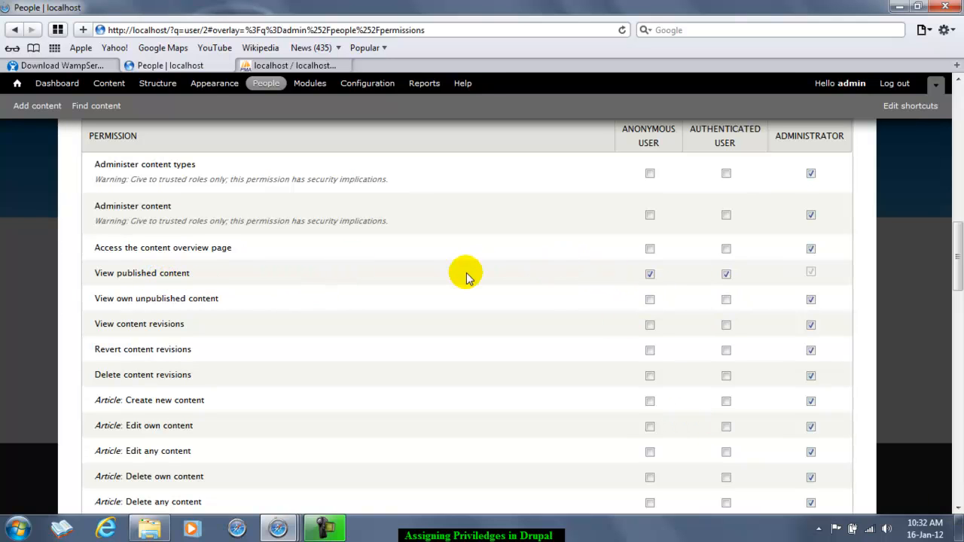
left_click(650, 274)
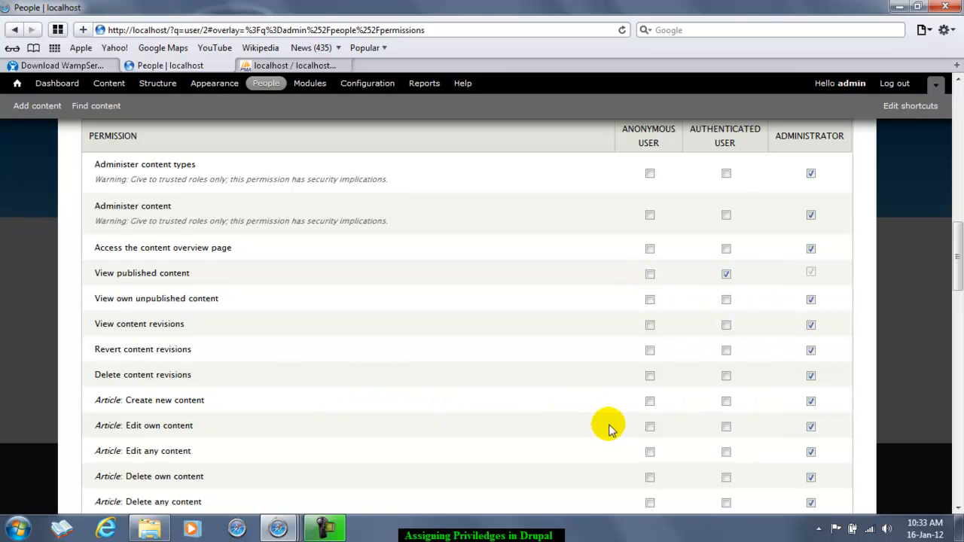
Step: Let authenticated users create new articles and delete their own articles
left_click(726, 402)
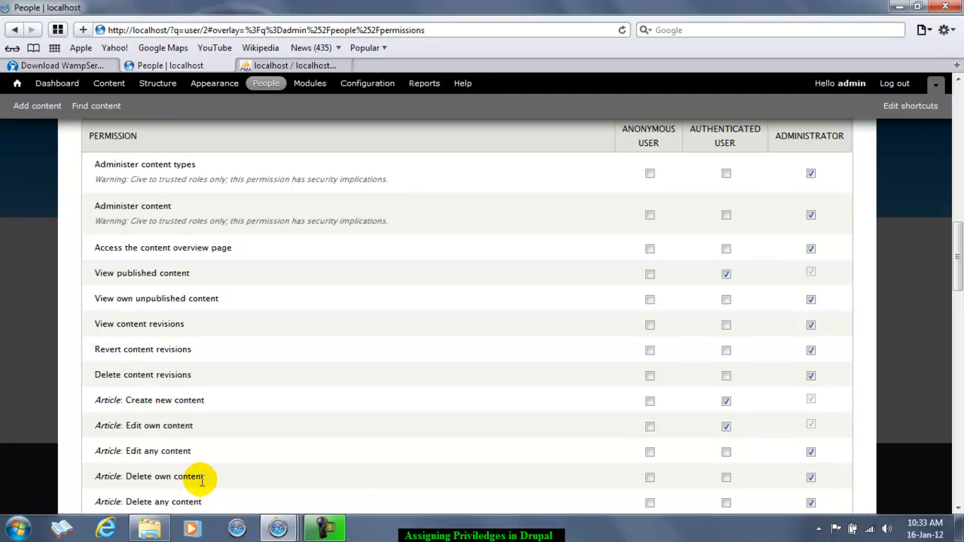
left_click(726, 478)
scroll(959, 510, "down", 10)
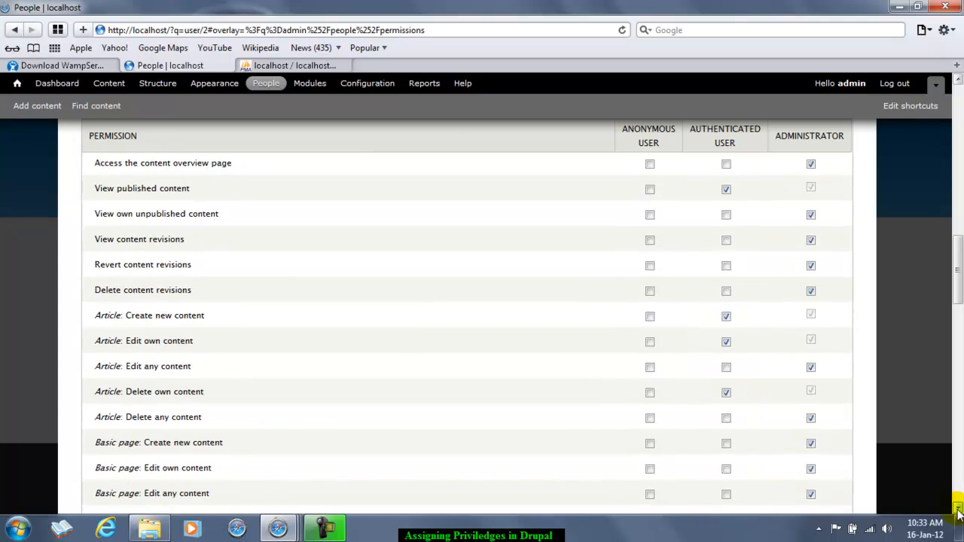
scroll(958, 511, "down", 1)
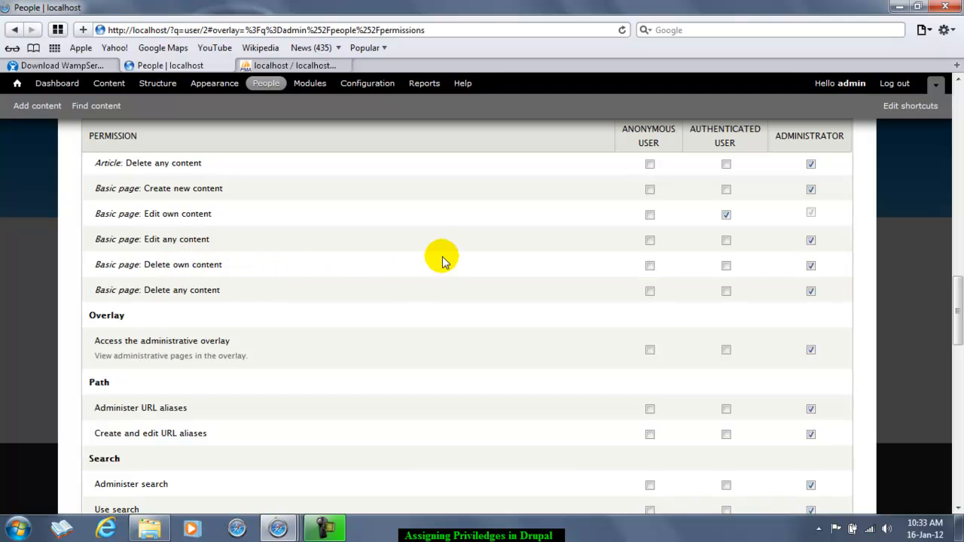
Step: Grant authenticated users Basic page: Delete own content, then move on down the table
left_click(727, 266)
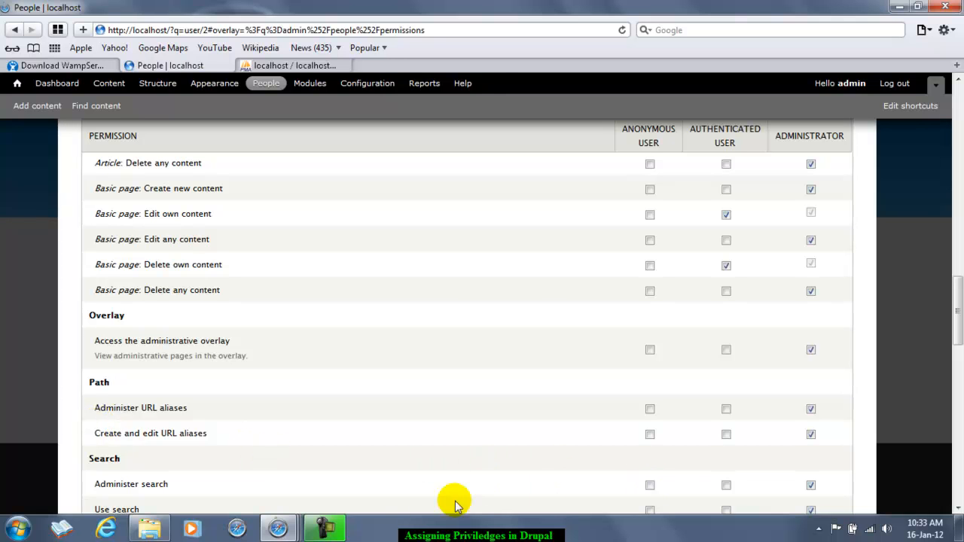
left_click_drag(958, 507, 959, 506)
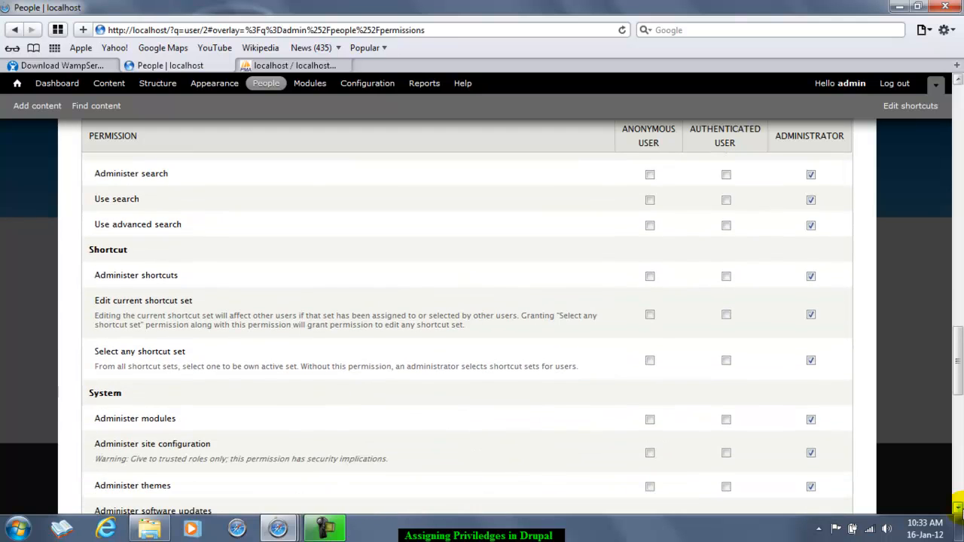
left_click(959, 80)
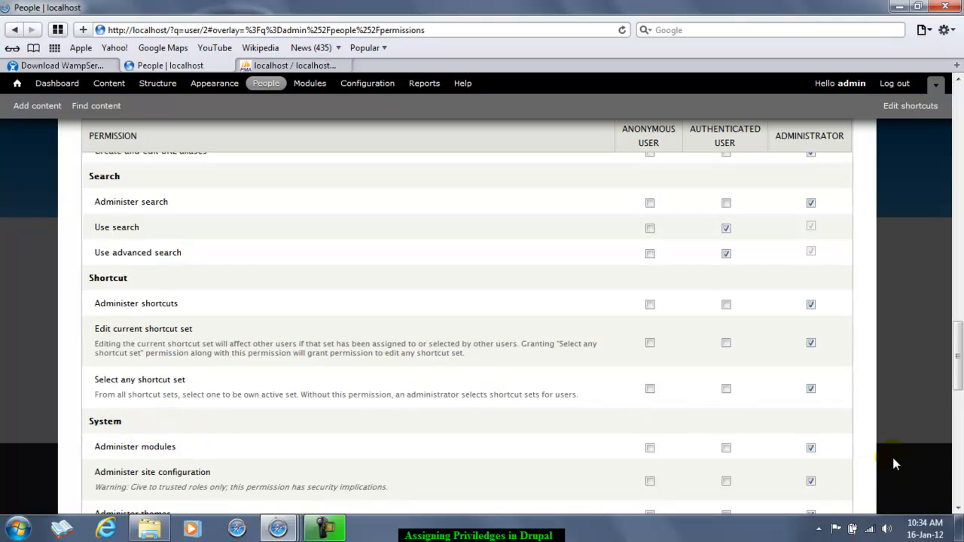
scroll(958, 510, "down", 7)
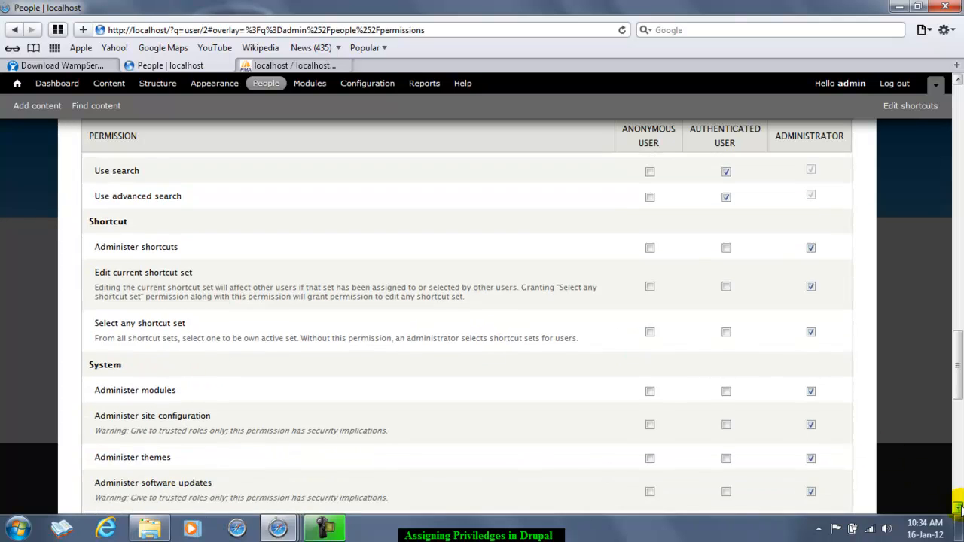
scroll(958, 509, "down", 2)
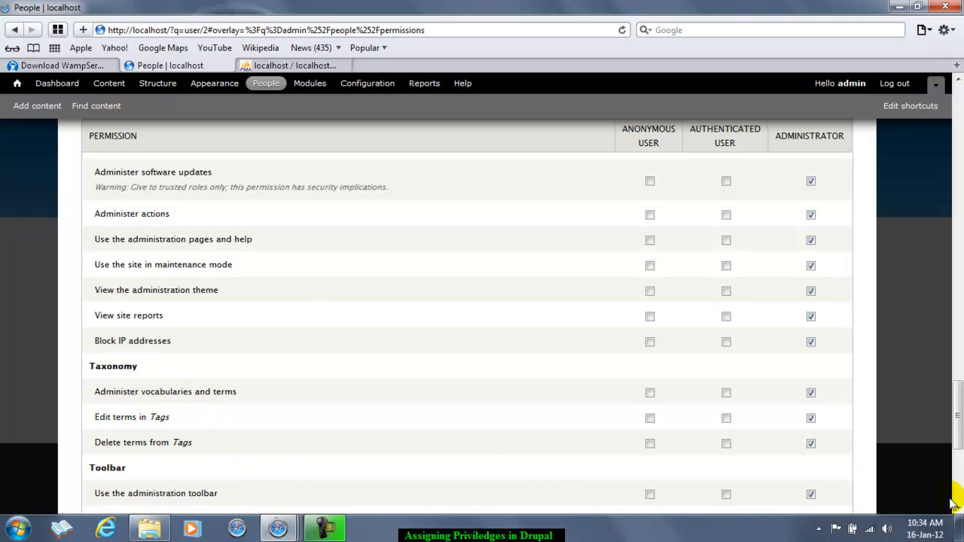
Step: Save the permission changes from the bottom of the table and switch to the user list
scroll(957, 512, "down", 5)
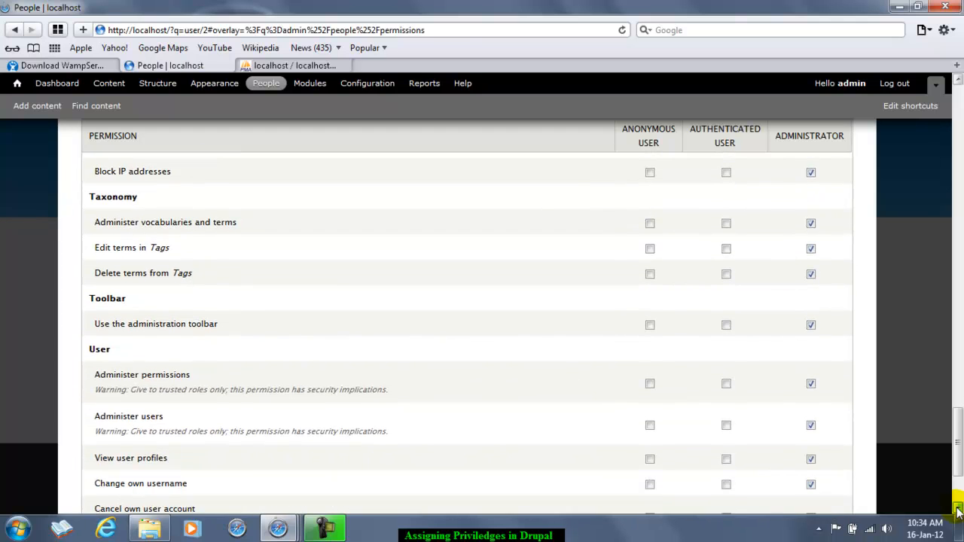
scroll(957, 512, "down", 2)
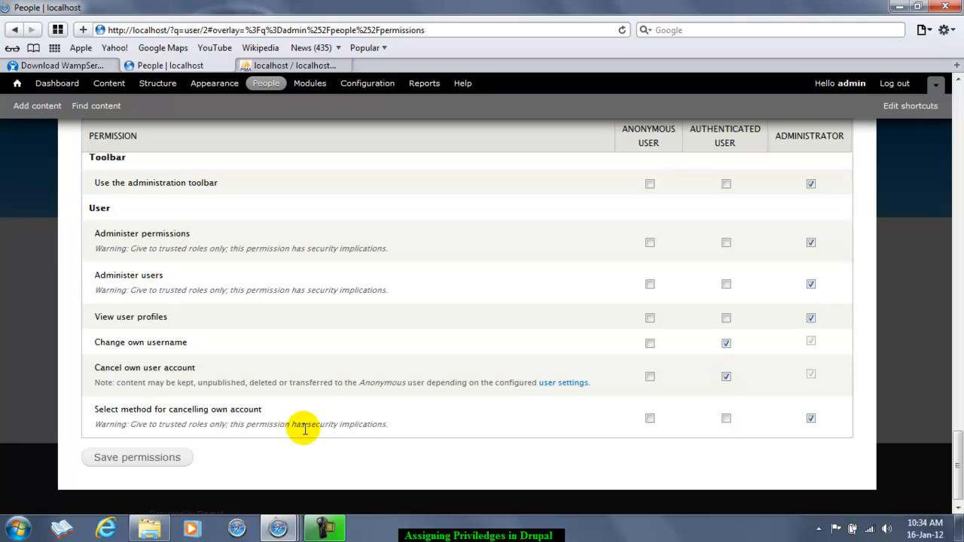
left_click(161, 461)
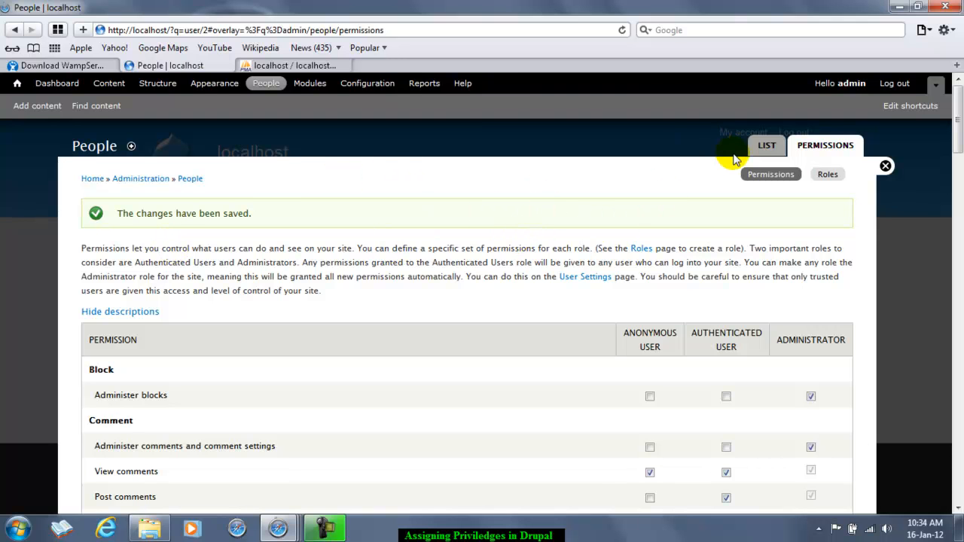
left_click(766, 147)
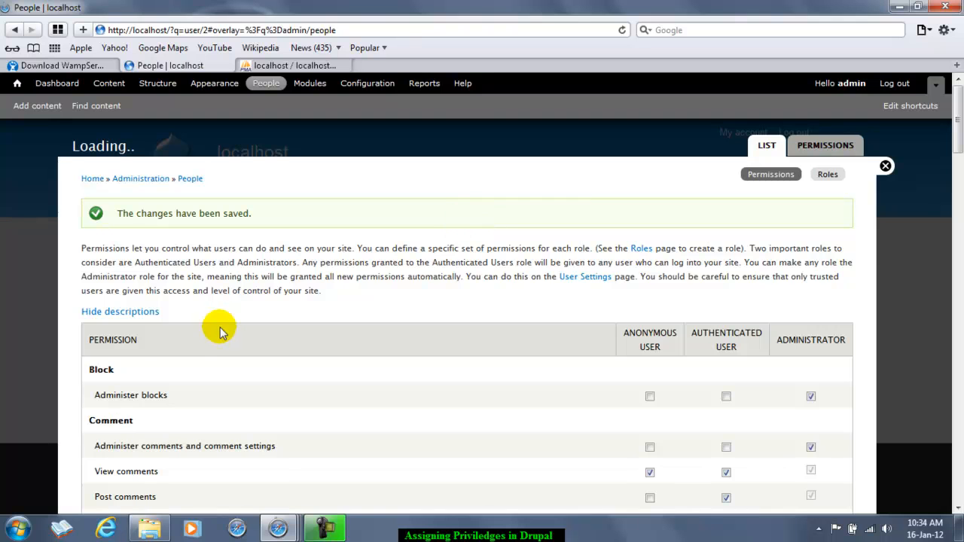